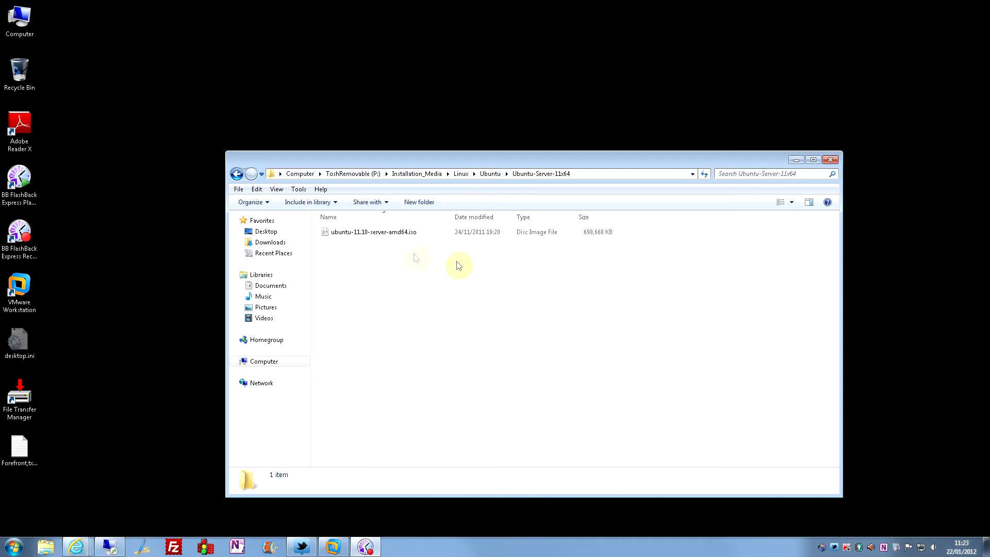
# Select the ubuntu-11.10-server-amd64.iso file in Explorer and launch VMware Workstation.
pyautogui.click(398, 235)
pyautogui.click(435, 285)
pyautogui.click(382, 233)
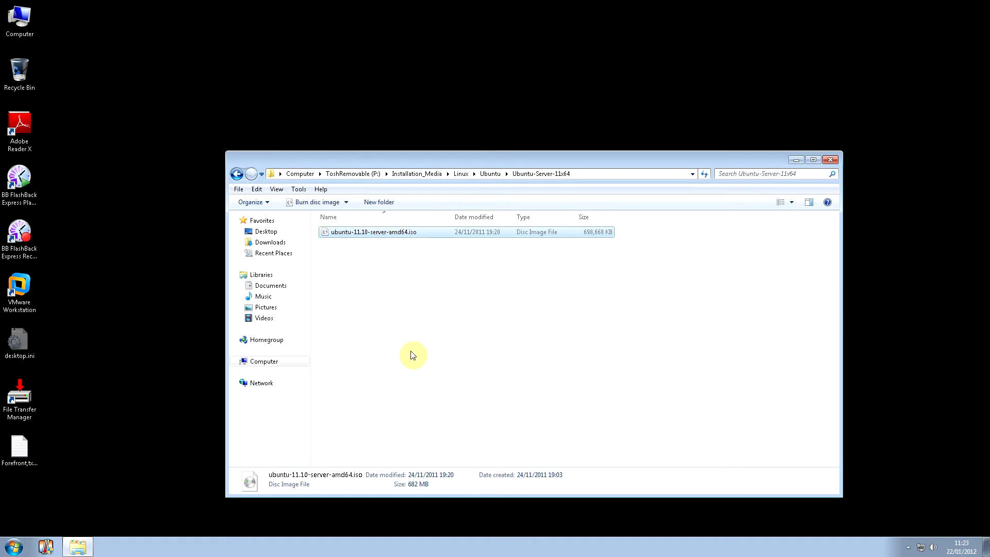
pyautogui.doubleClick(29, 275)
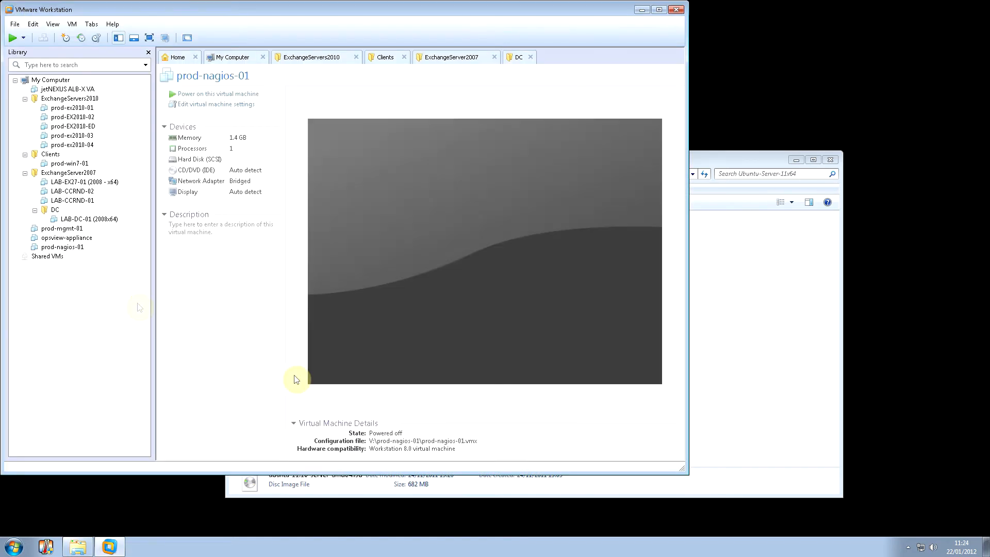
# Maximize Workstation and begin a Custom new virtual machine with Workstation 8.0 compatibility.
pyautogui.click(659, 10)
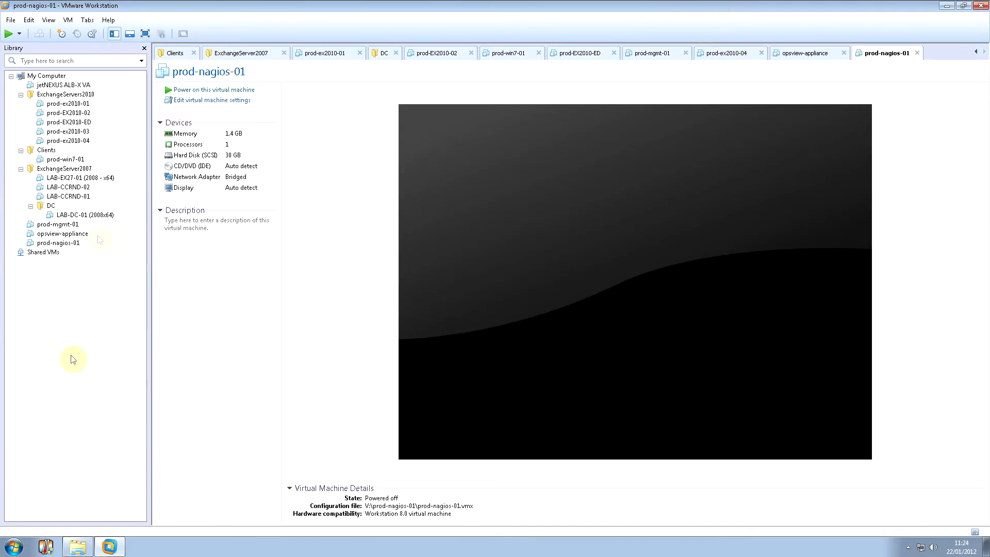
pyautogui.click(11, 23)
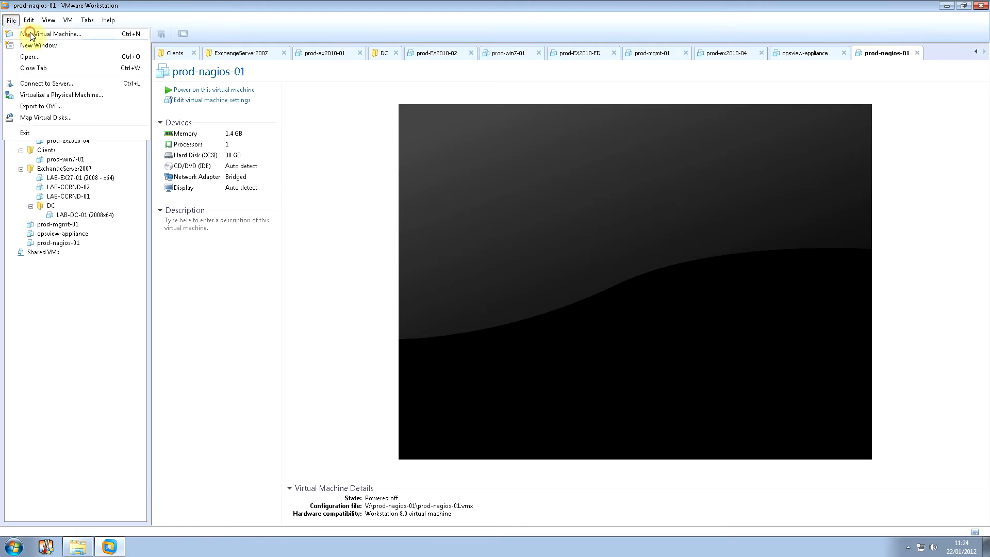
pyautogui.click(30, 34)
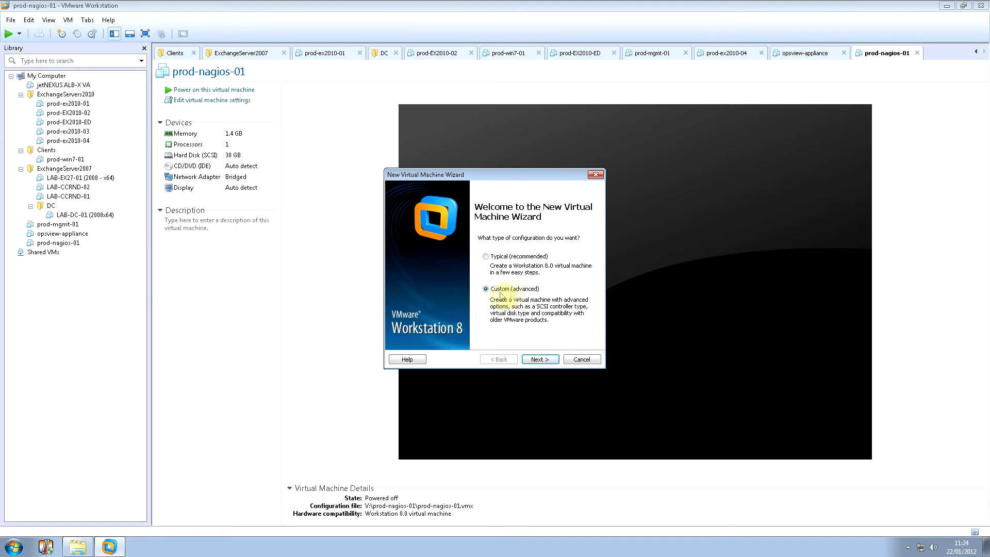
pyautogui.click(541, 359)
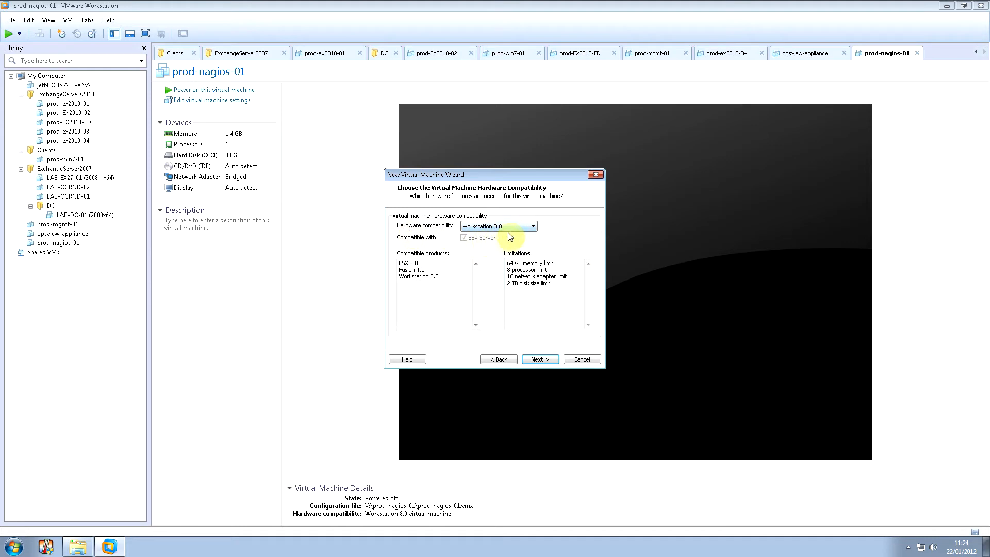
pyautogui.click(551, 360)
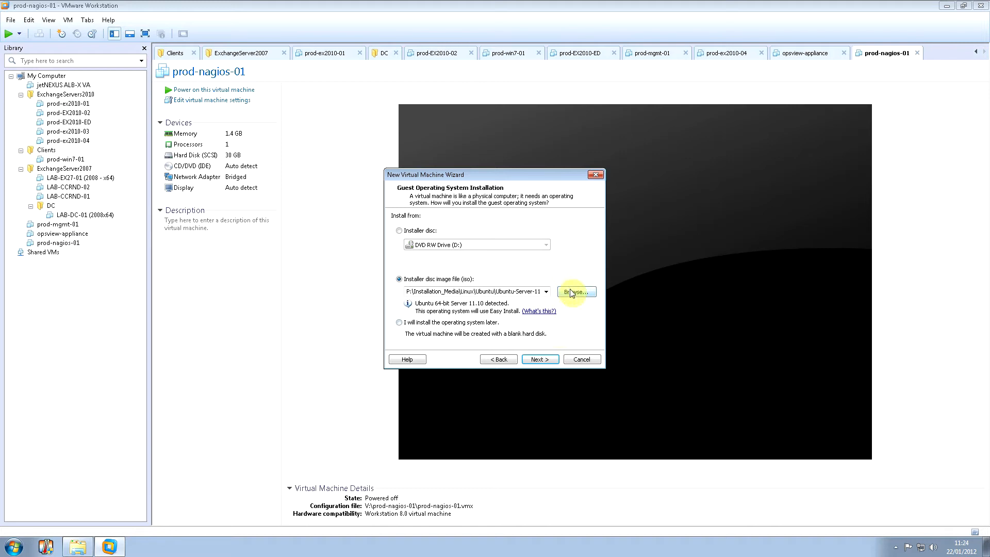
# Use the Ubuntu 11.10 server ISO as the installer disc image and continue.
pyautogui.doubleClick(480, 291)
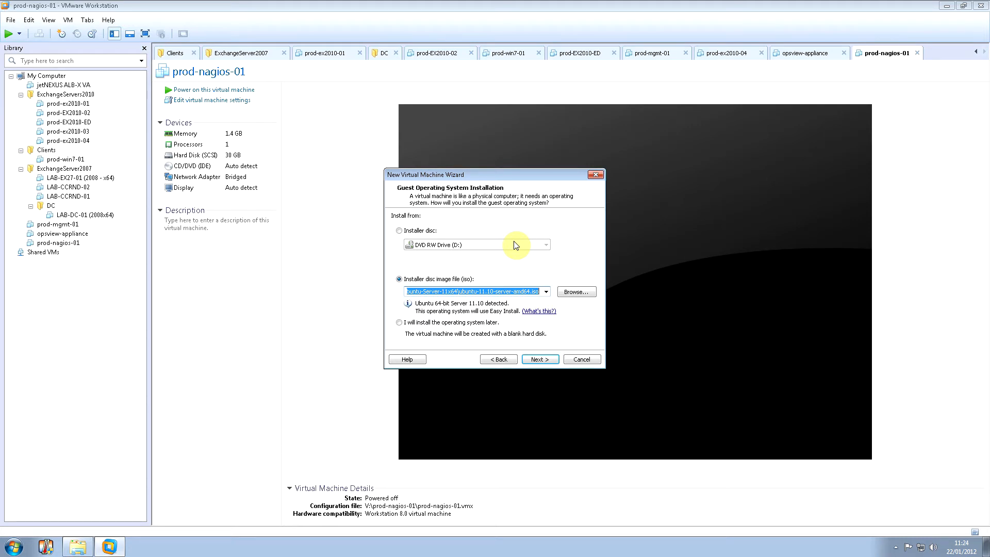
pyautogui.click(547, 361)
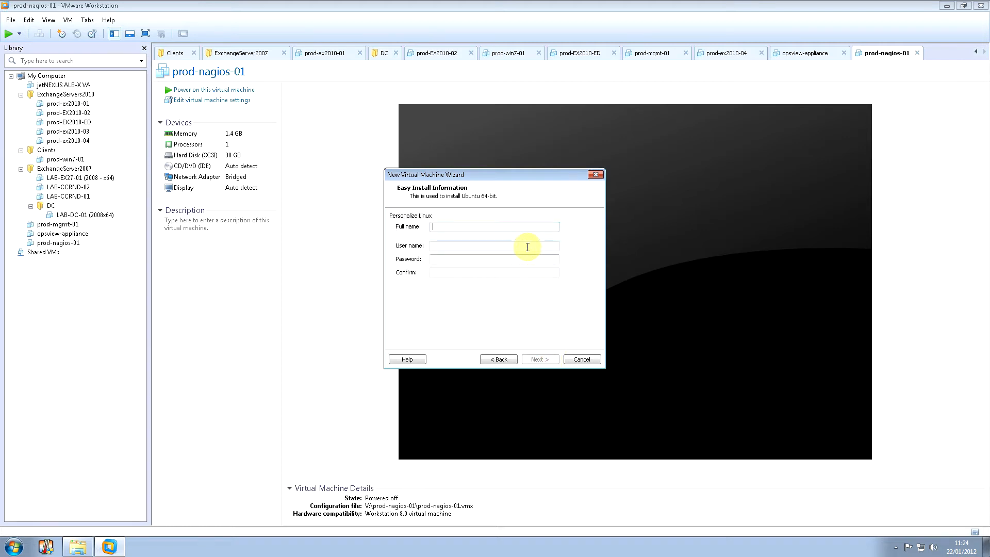
# Enter the Linux account's full name, user name, password and matching password confirmation.
pyautogui.write('Andy')
pyautogui.press('Tab')
pyautogui.write('andy')
pyautogui.press('Tab')
pyautogui.write('password')
pyautogui.press('Tab')
pyautogui.write('password')
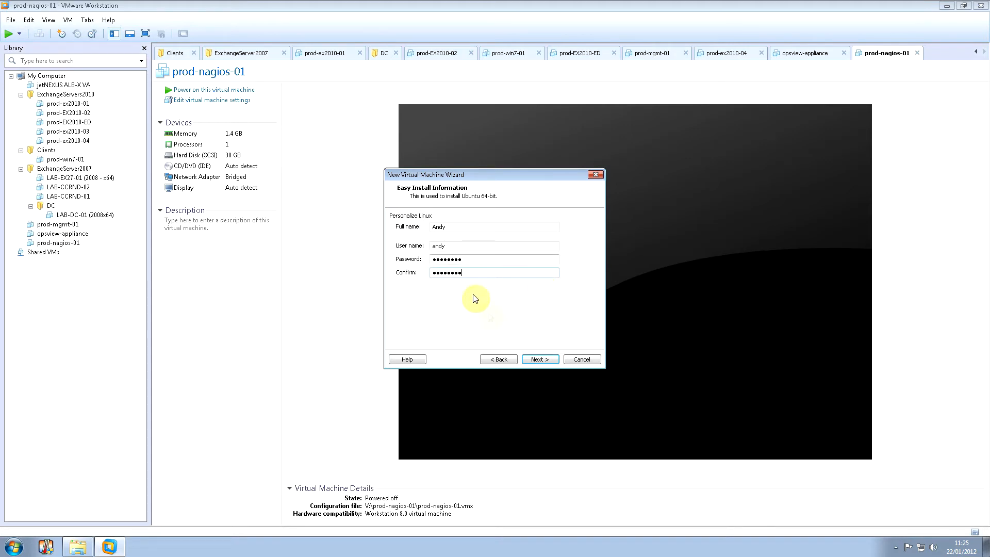
pyautogui.moveTo(461, 246); pyautogui.dragTo(389, 247)
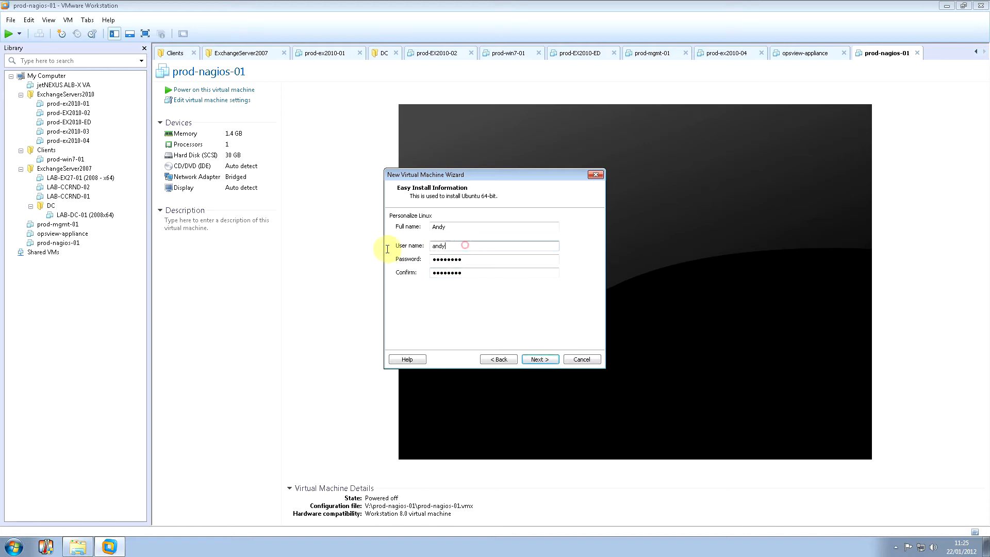
pyautogui.click(552, 358)
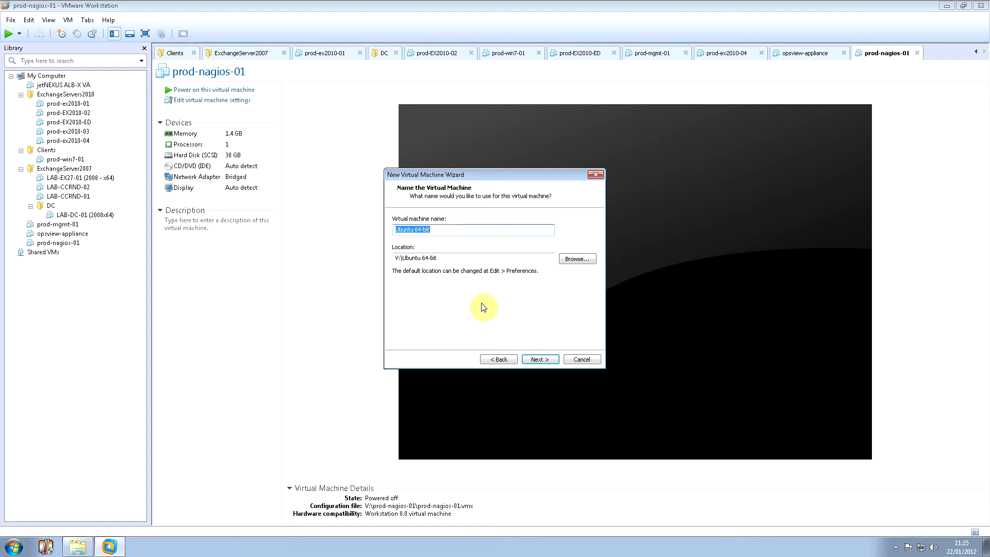
# Name the VM test-ubuntu and keep 1 processor with 1 core per processor.
pyautogui.write('test-ubuntu')
pyautogui.click(541, 359)
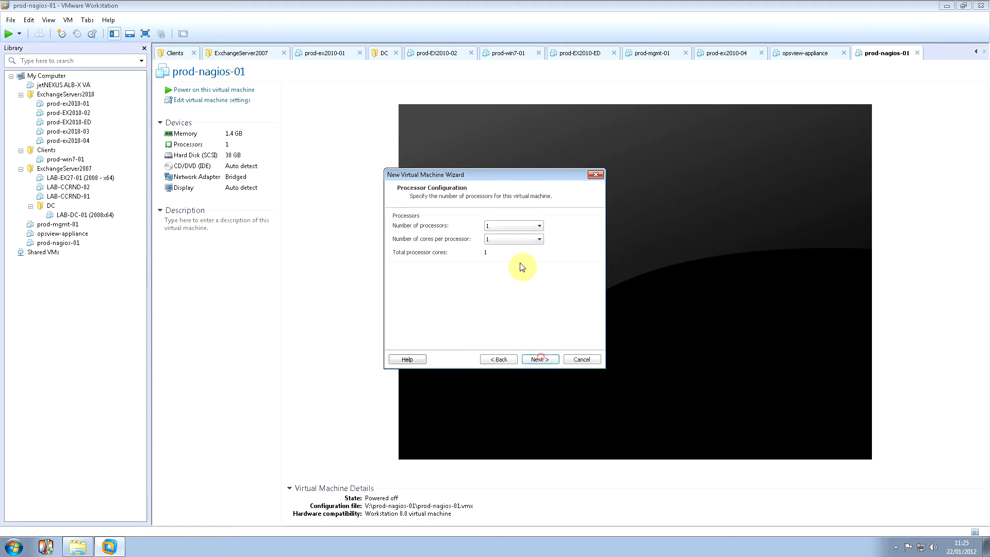
pyautogui.click(535, 223)
pyautogui.click(535, 224)
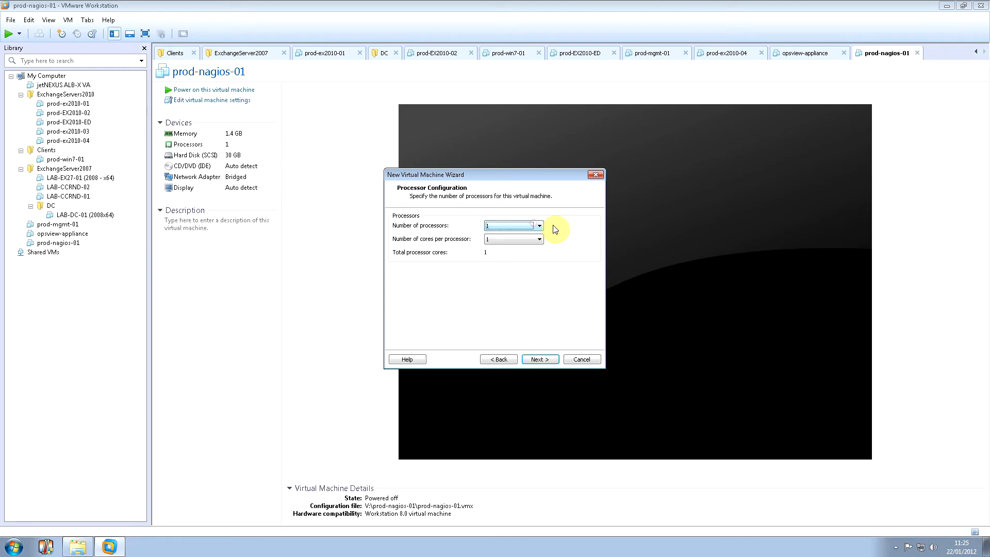
pyautogui.click(519, 241)
pyautogui.click(518, 245)
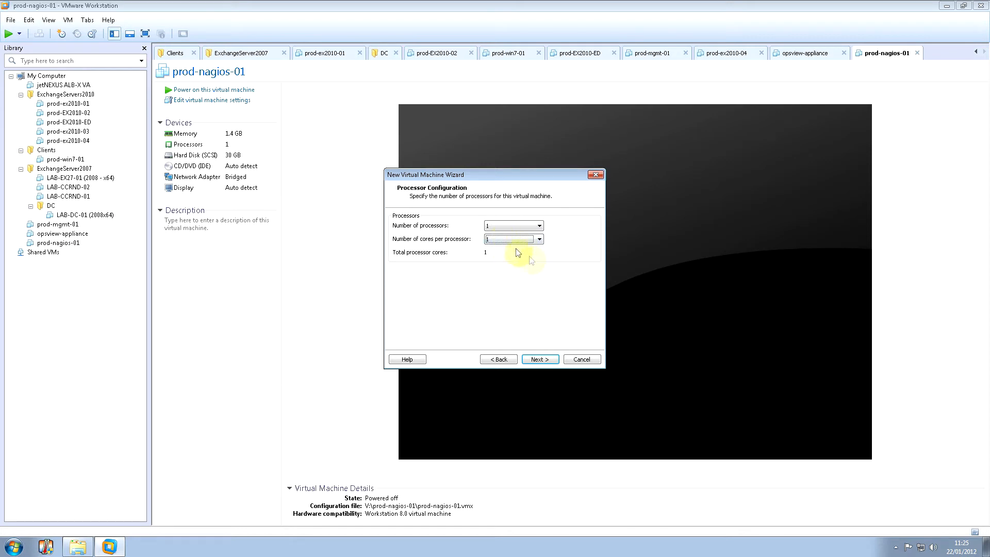
pyautogui.click(546, 361)
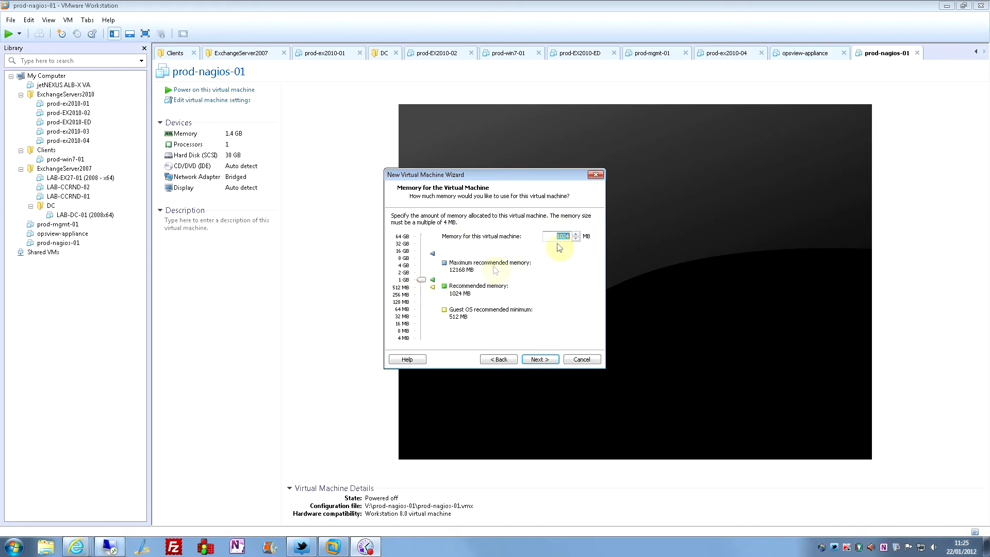
# Keep 1024 MB memory, switch to bridged networking, and keep the LSI Logic SCSI controller.
pyautogui.click(542, 358)
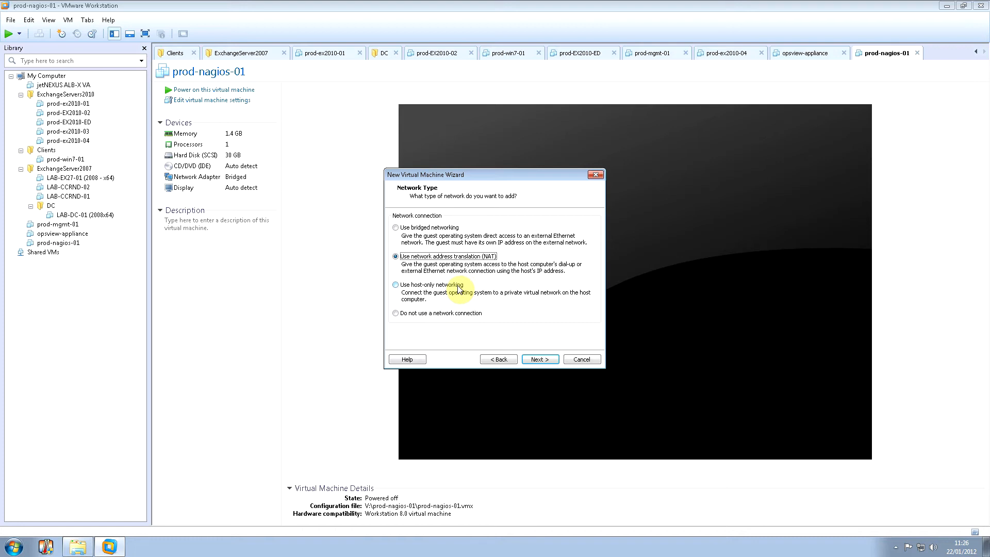
pyautogui.click(413, 227)
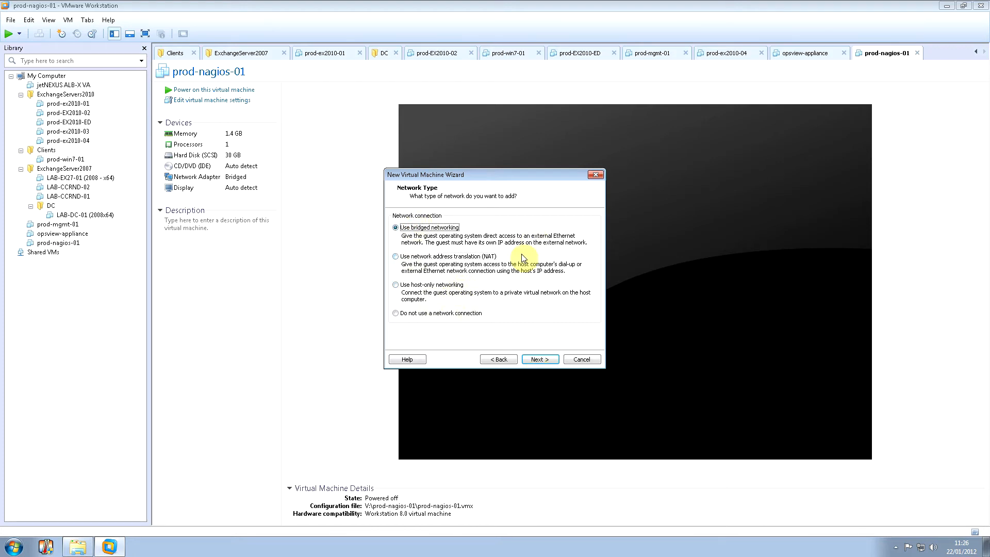
pyautogui.click(540, 359)
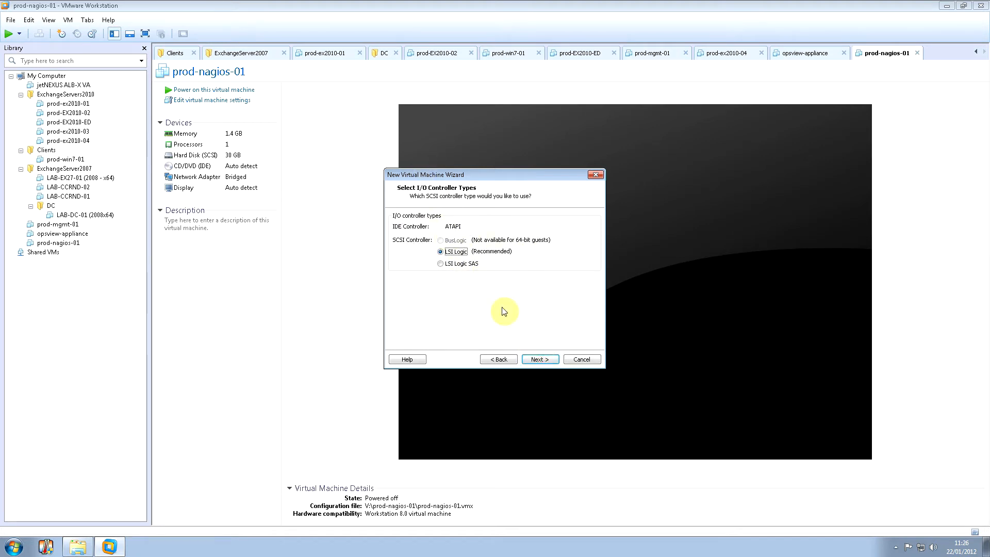
pyautogui.click(547, 360)
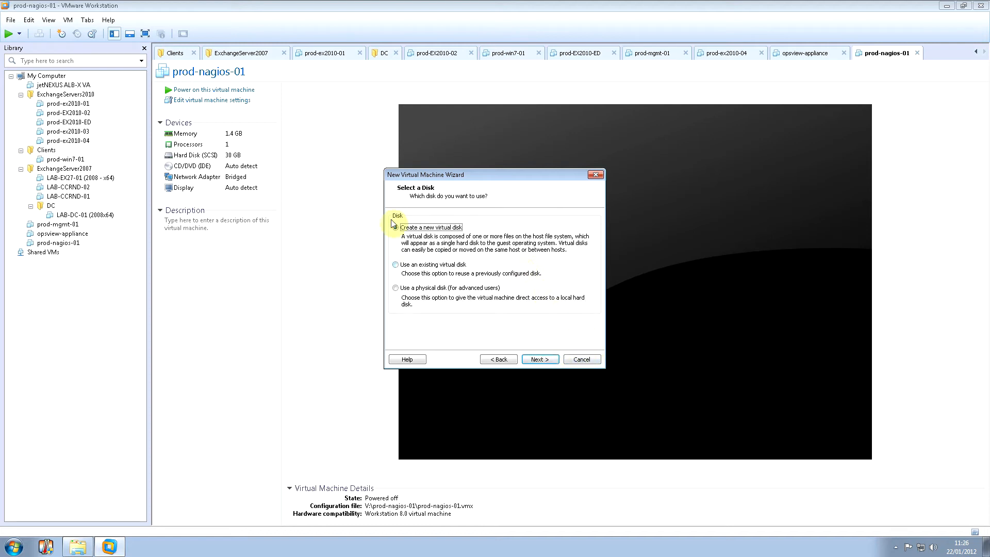
# Create a new SCSI virtual disk of 20 GB, stored as a single file.
pyautogui.click(549, 361)
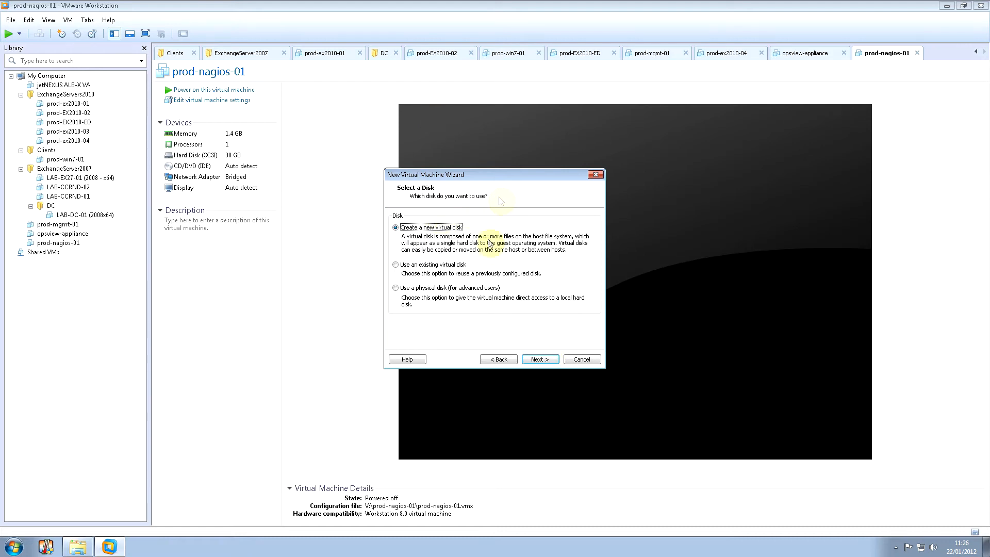
pyautogui.click(542, 360)
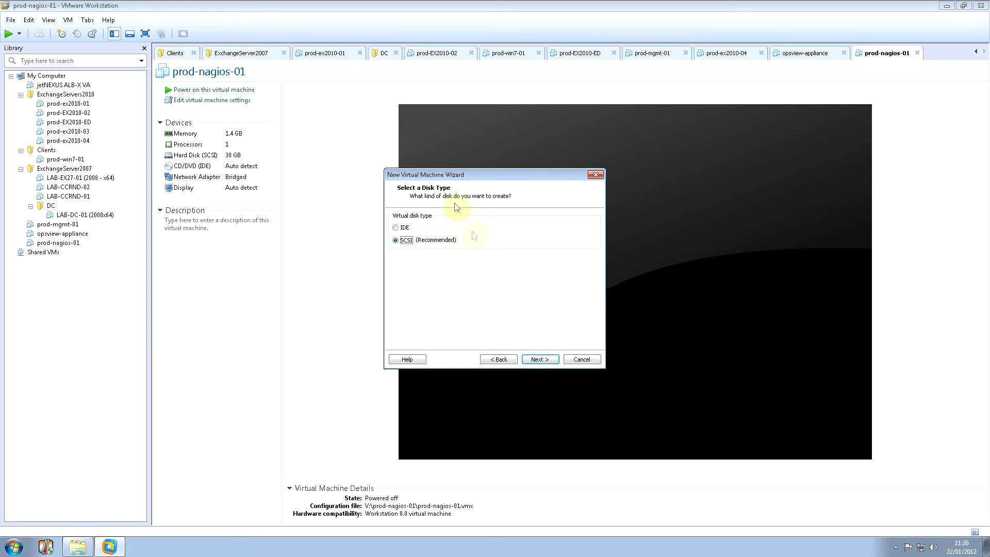
pyautogui.click(539, 359)
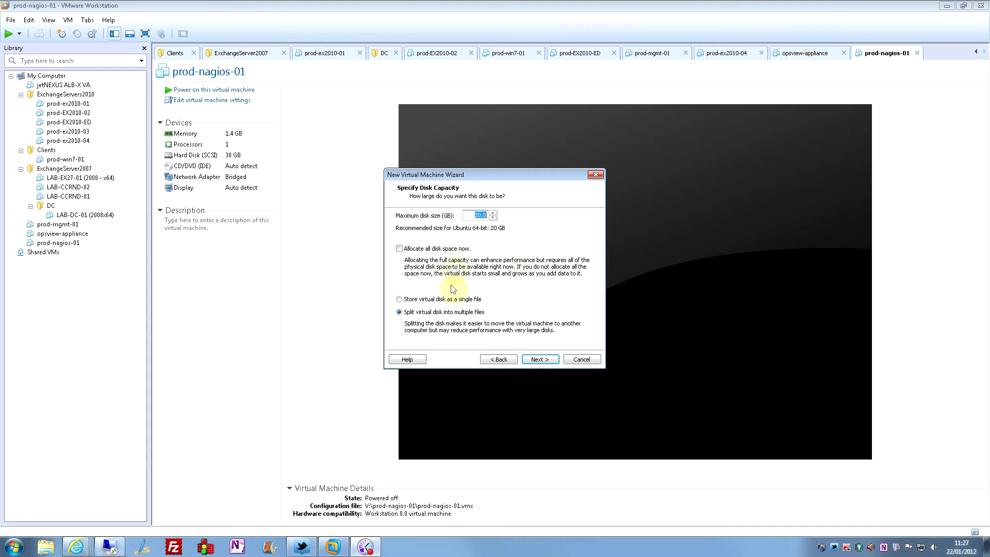
pyautogui.click(426, 300)
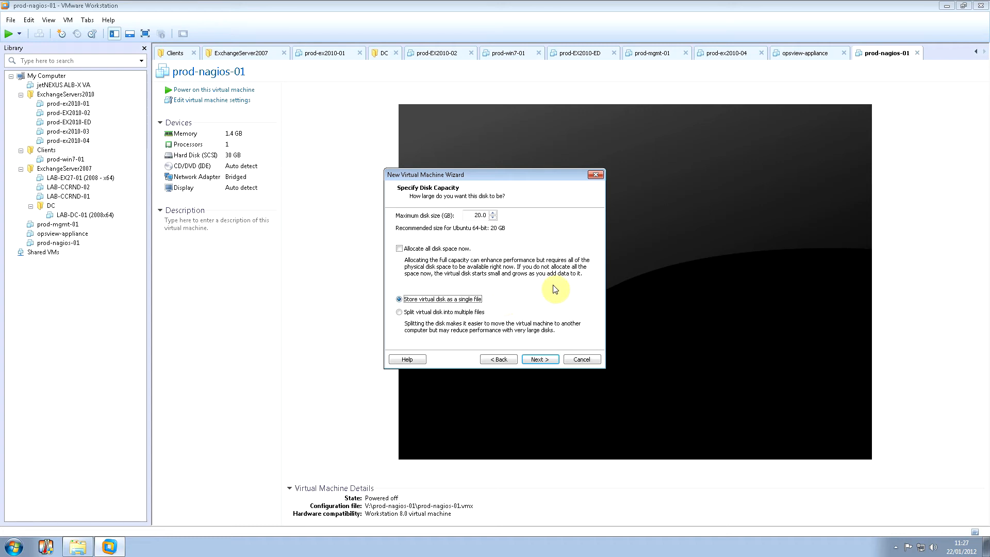
# Rename the disk file to test-ubuntuSystem.vmdk and reach the Ready to Create summary.
pyautogui.click(542, 360)
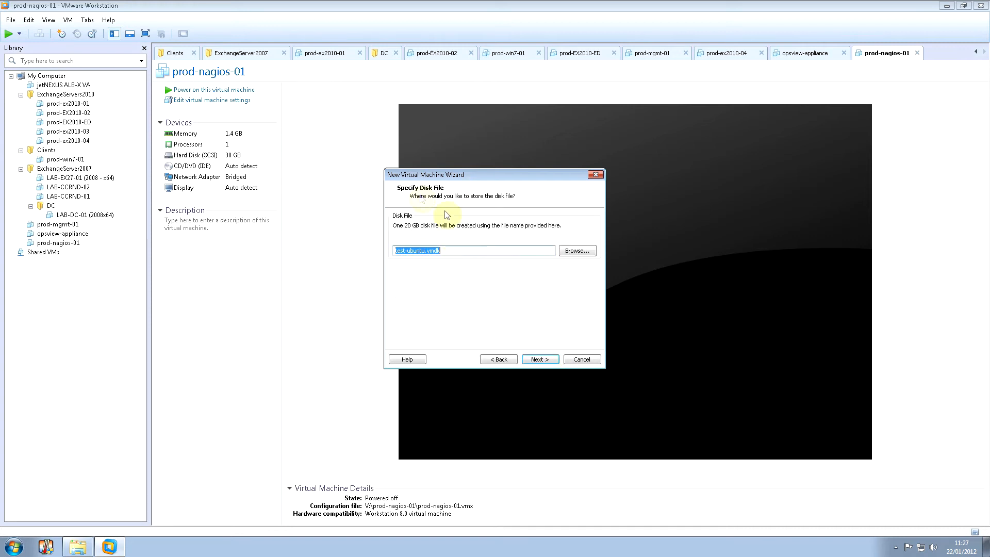
pyautogui.click(425, 251)
pyautogui.write('System')
pyautogui.click(540, 359)
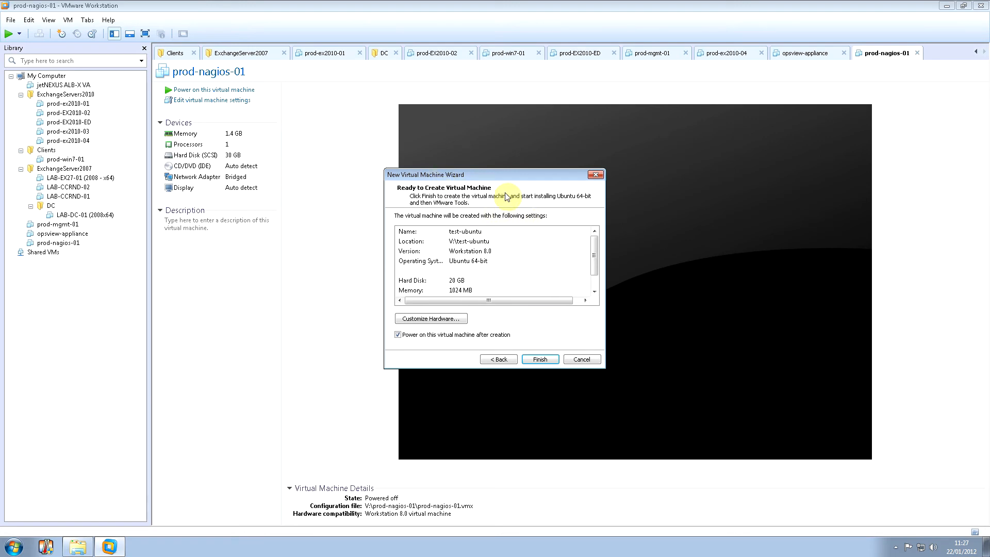
# Remove the USB controller, sound card, printer and floppy drive from test-ubuntu's hardware.
pyautogui.click(447, 320)
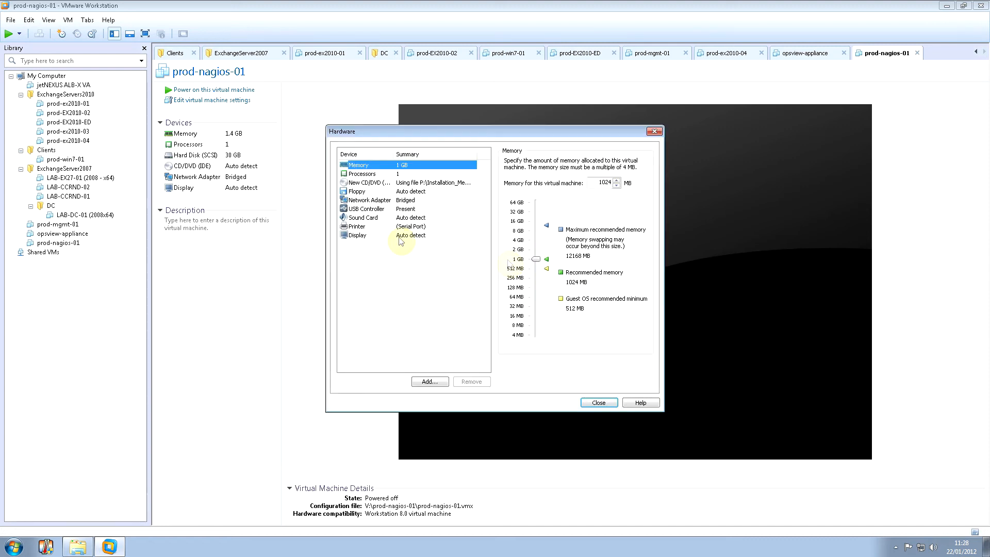
pyautogui.click(357, 227)
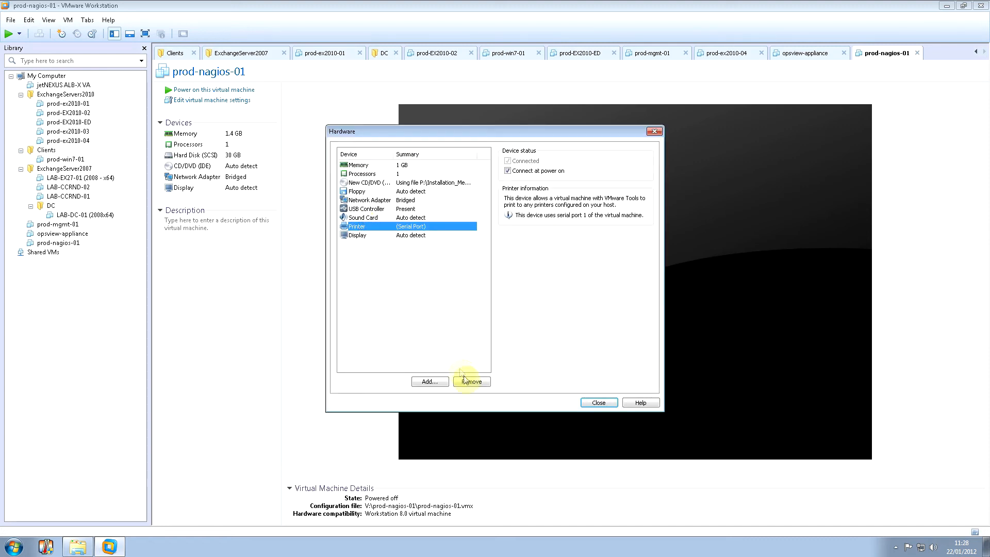
pyautogui.click(366, 209)
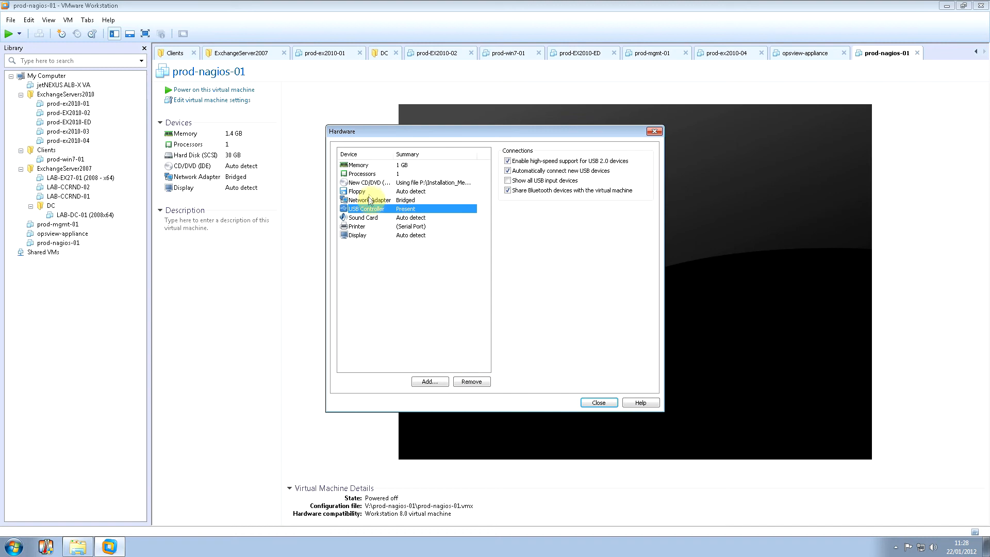
pyautogui.click(473, 382)
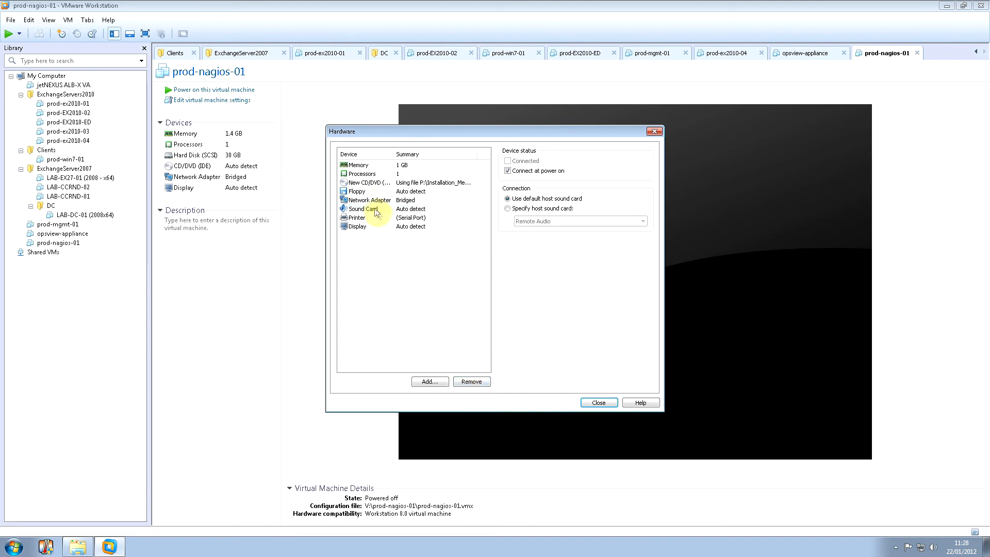
pyautogui.click(479, 383)
pyautogui.click(479, 383)
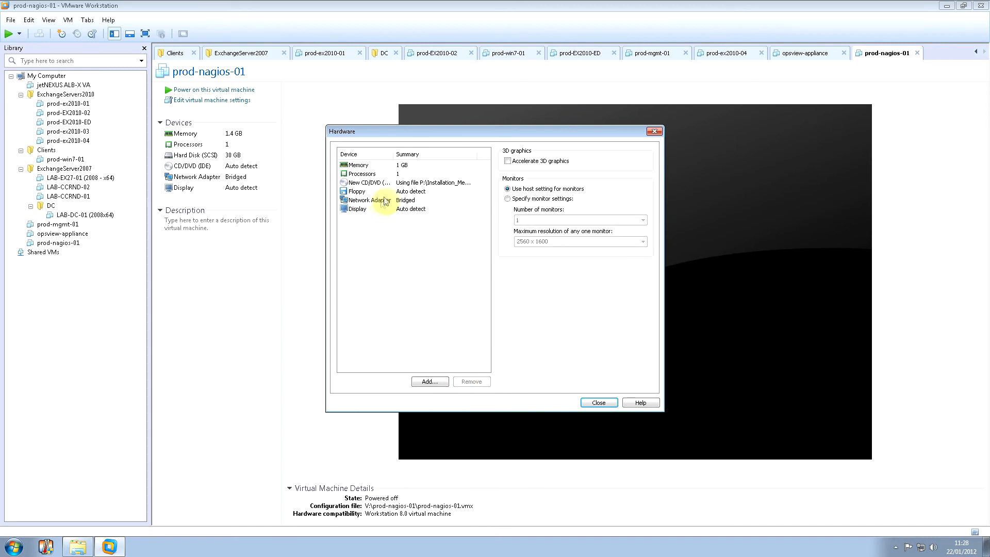
pyautogui.click(388, 199)
pyautogui.click(404, 191)
pyautogui.click(471, 382)
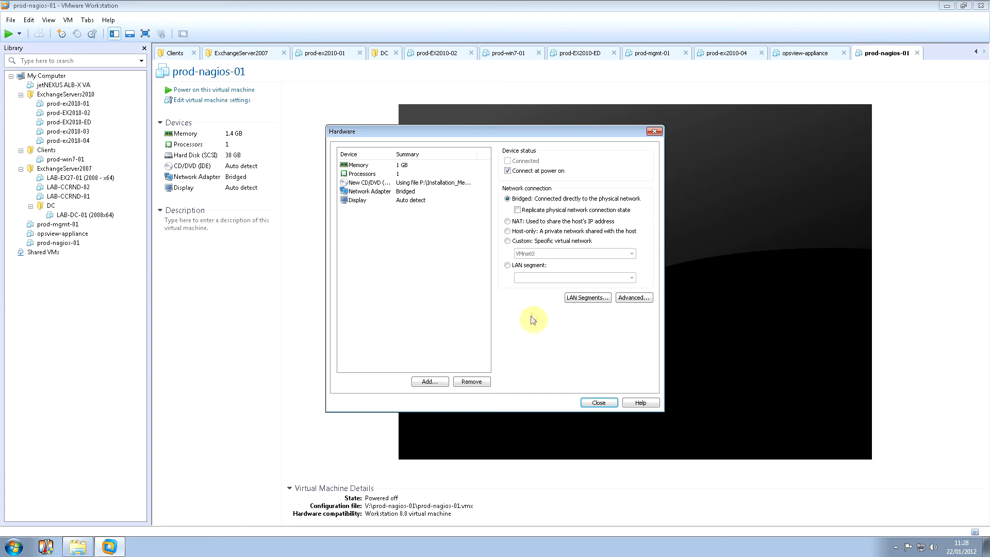
pyautogui.click(596, 402)
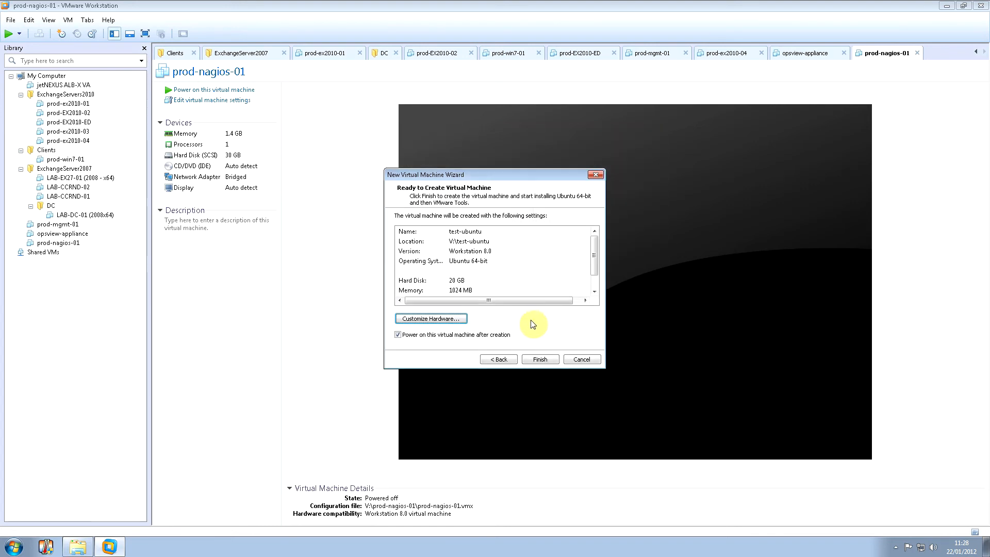
# Finish the wizard so test-ubuntu is created and Ubuntu Easy Install begins.
pyautogui.click(534, 363)
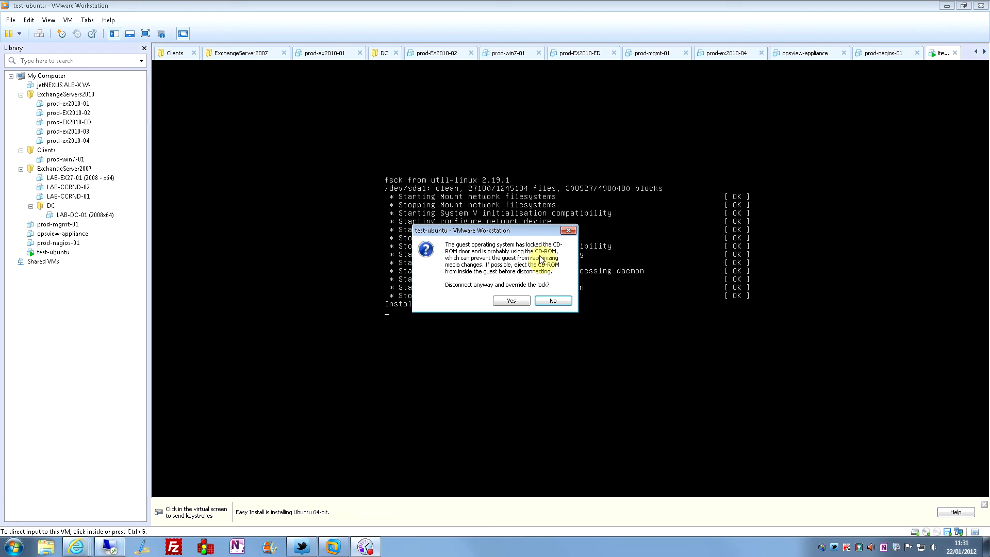
# Override and disconnect the locked CD-ROM, then focus the test-ubuntu console at its login prompt.
pyautogui.click(511, 301)
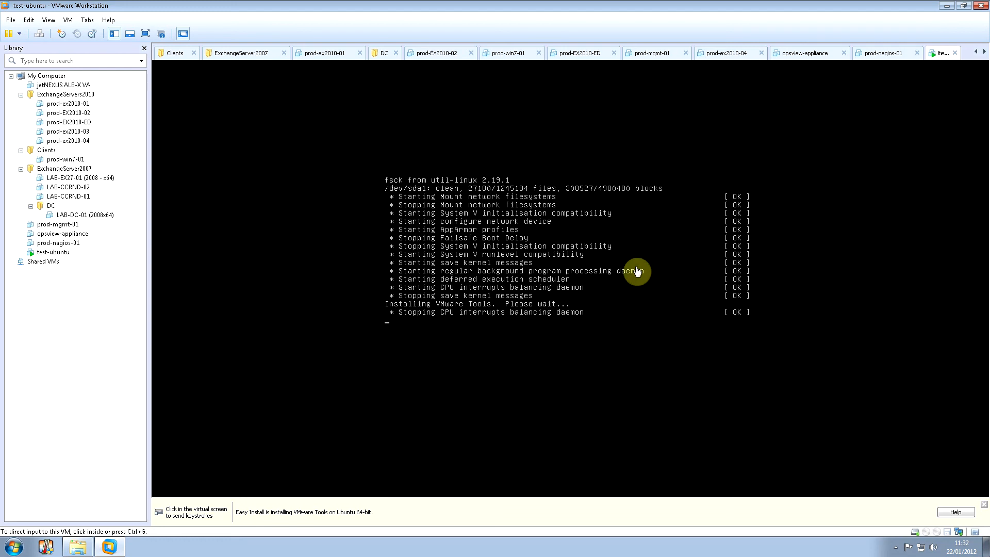
pyautogui.click(500, 247)
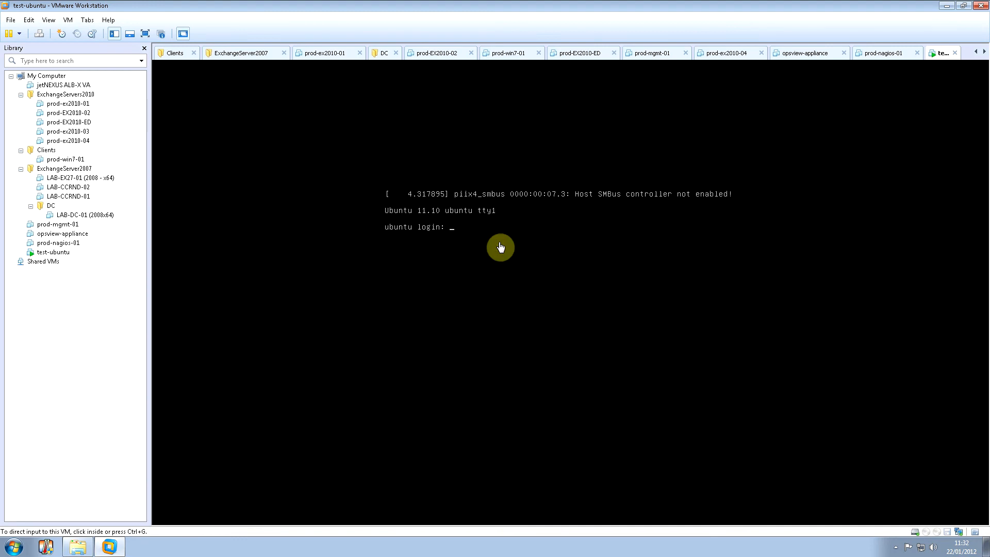
pyautogui.click(500, 248)
# Enter the account's user name at the test-ubuntu console login and submit it.
pyautogui.write('andy')
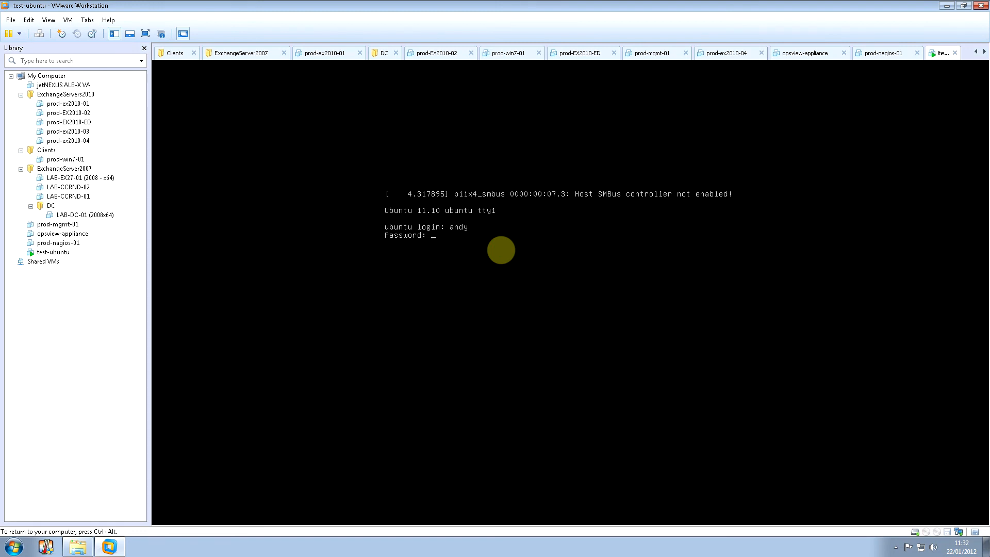
pyautogui.press('Return')
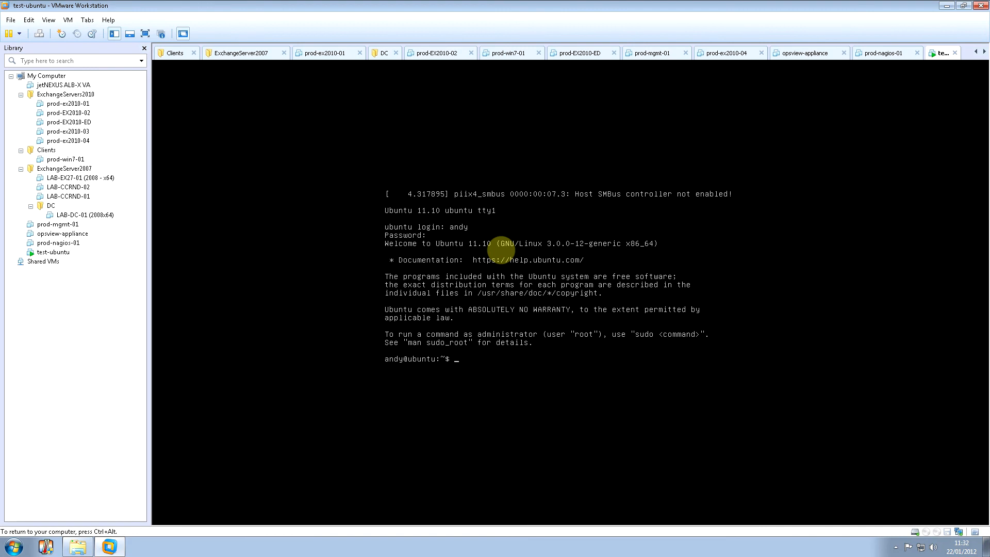